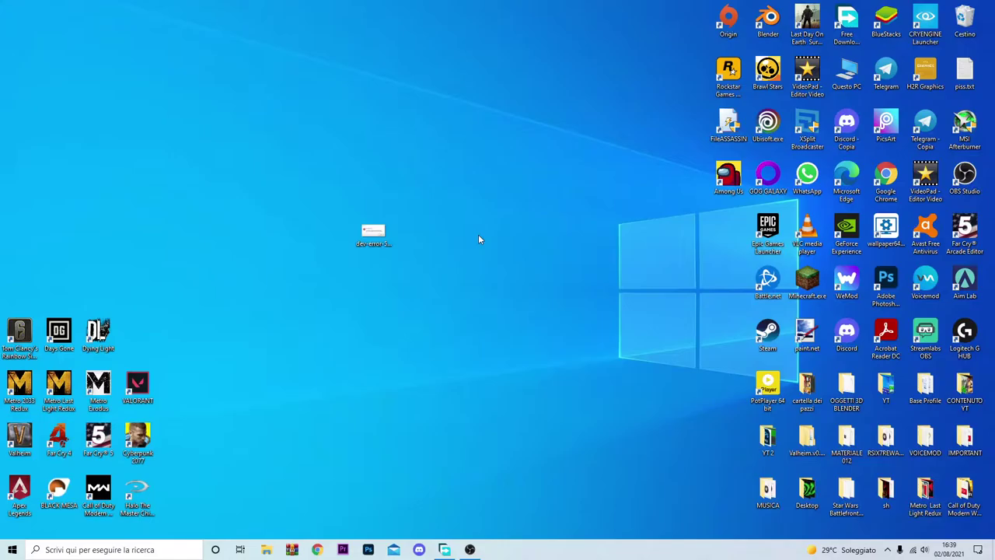
View the dev-error-5573-featured-1.jpg image from the desktop enlarged to read the error, and close it
double_click(375, 233)
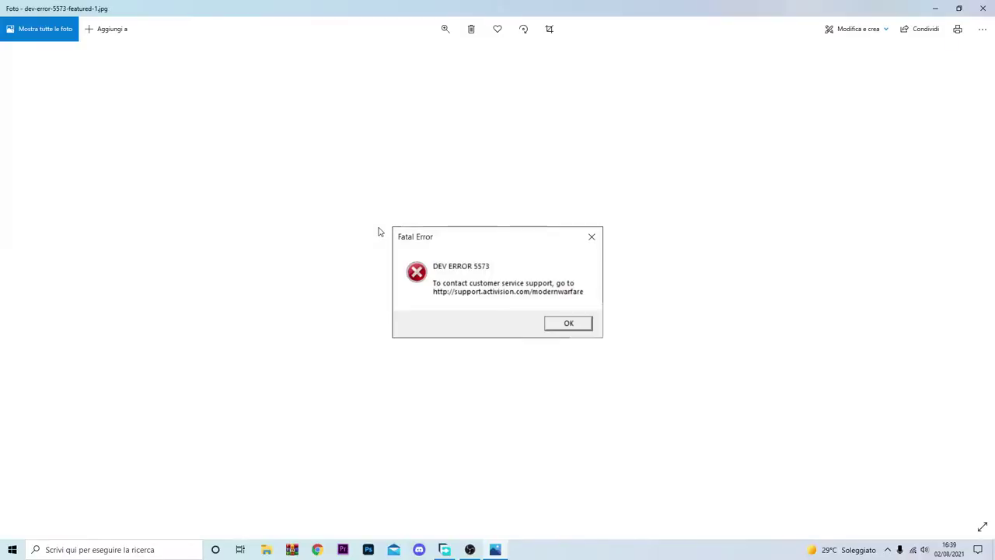
click(444, 29)
drag(397, 58, 425, 60)
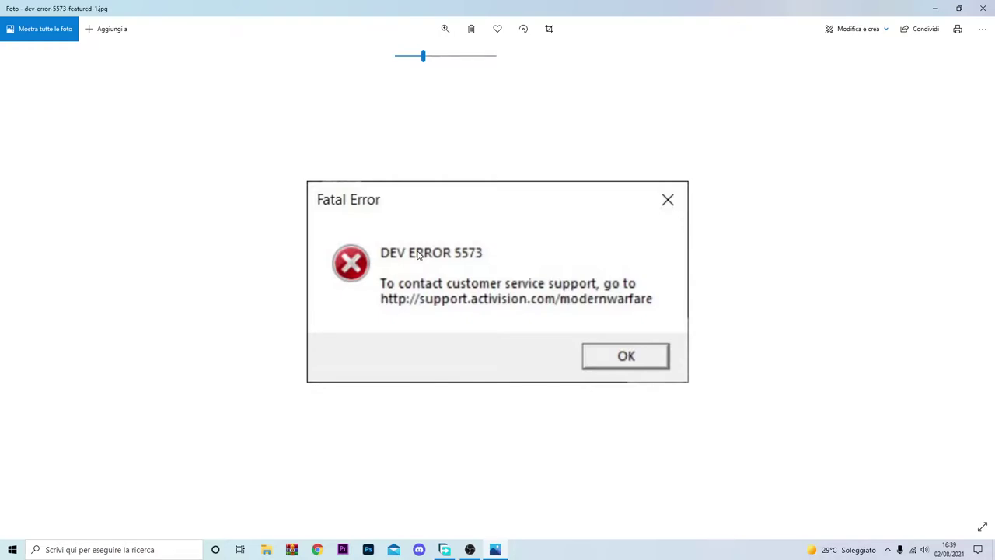
click(983, 8)
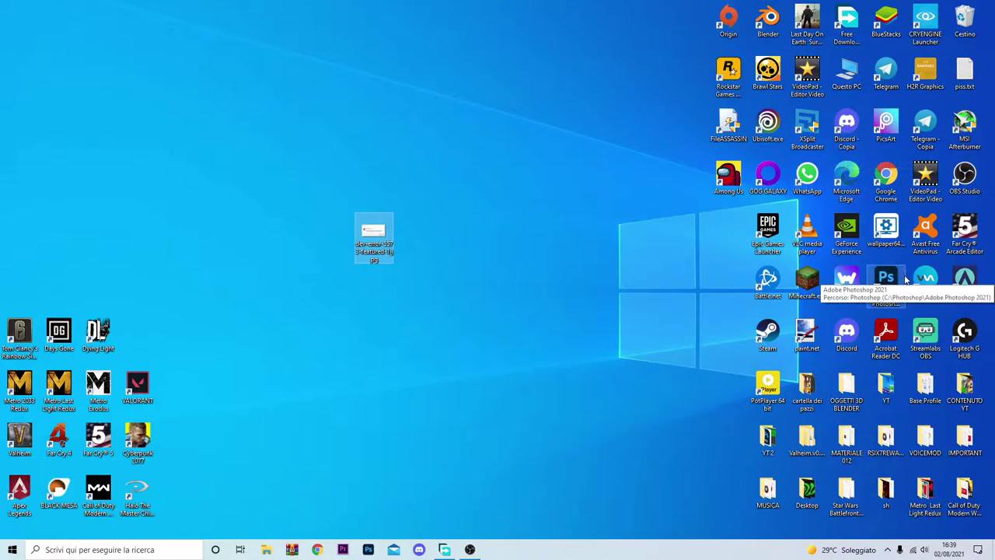
click(535, 294)
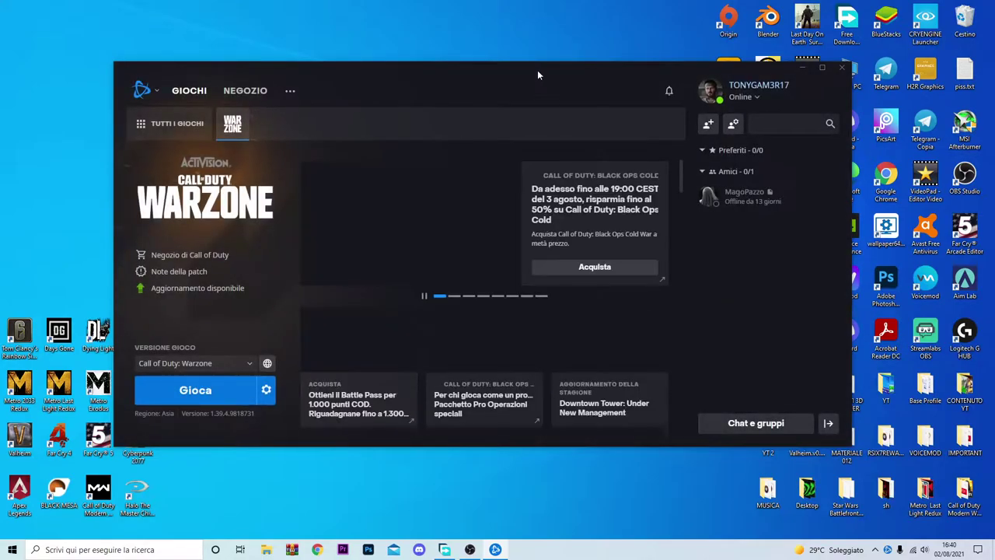
Look at the game options for Call of Duty: Warzone in the Battle.net launcher, and minimize the launcher
drag(539, 70, 496, 49)
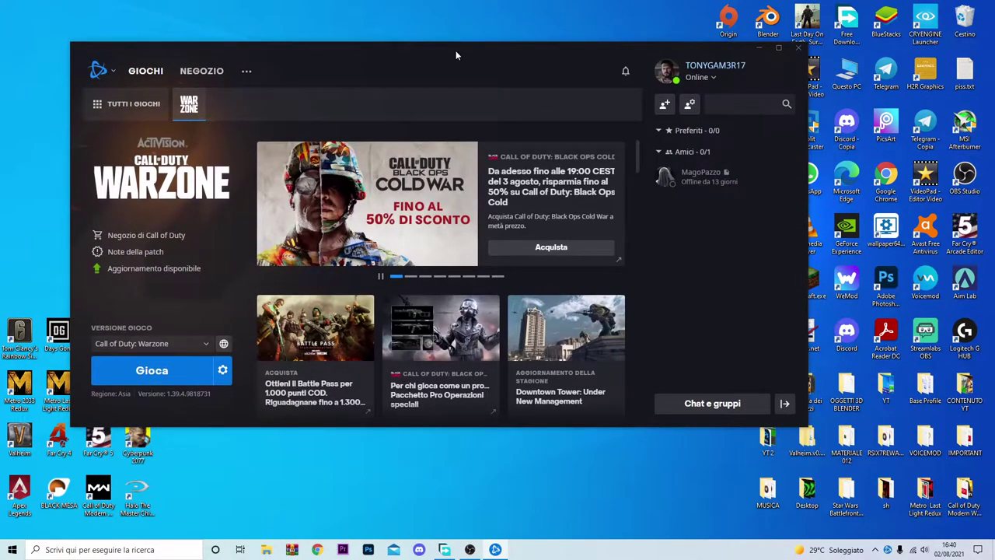
click(222, 370)
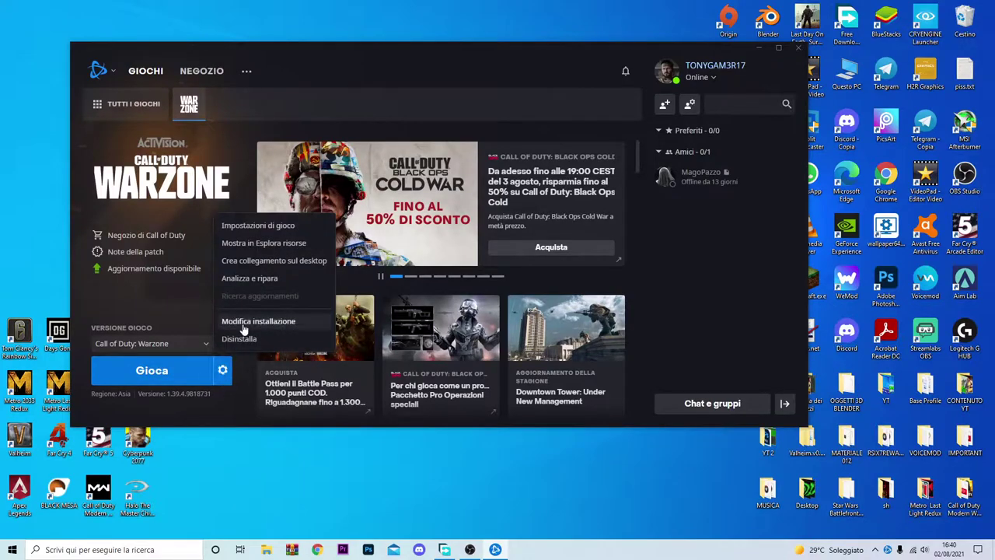
click(286, 488)
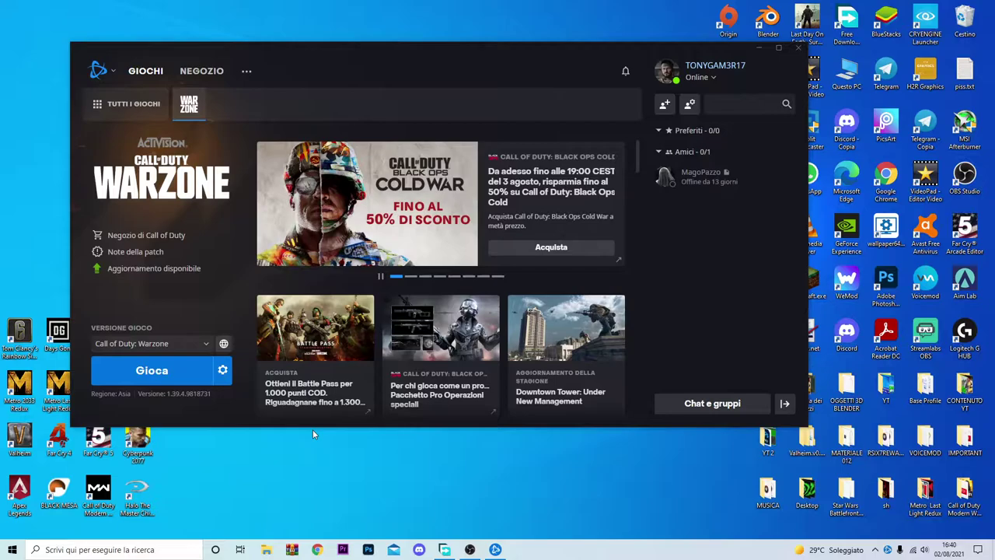
click(223, 371)
click(758, 49)
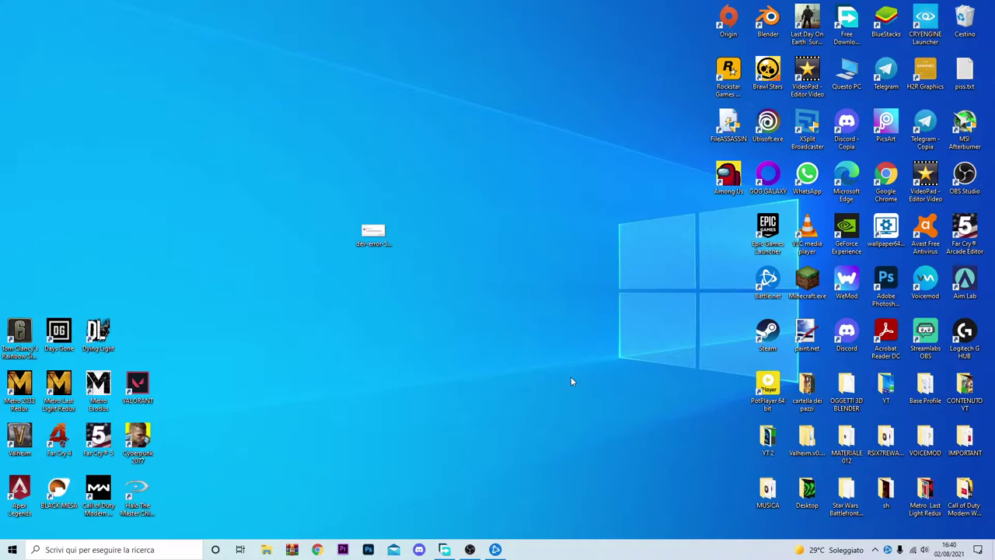
click(472, 549)
click(472, 550)
right_click(474, 287)
click(502, 316)
Search the web in Chrome for "driver easy download" and open the drivereasy.it site
click(318, 549)
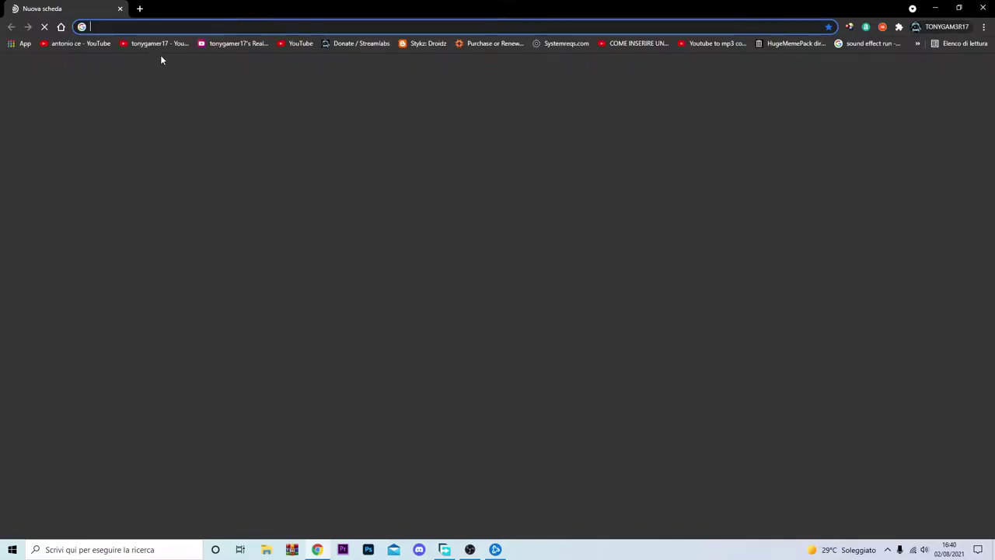
click(108, 27)
text(driv)
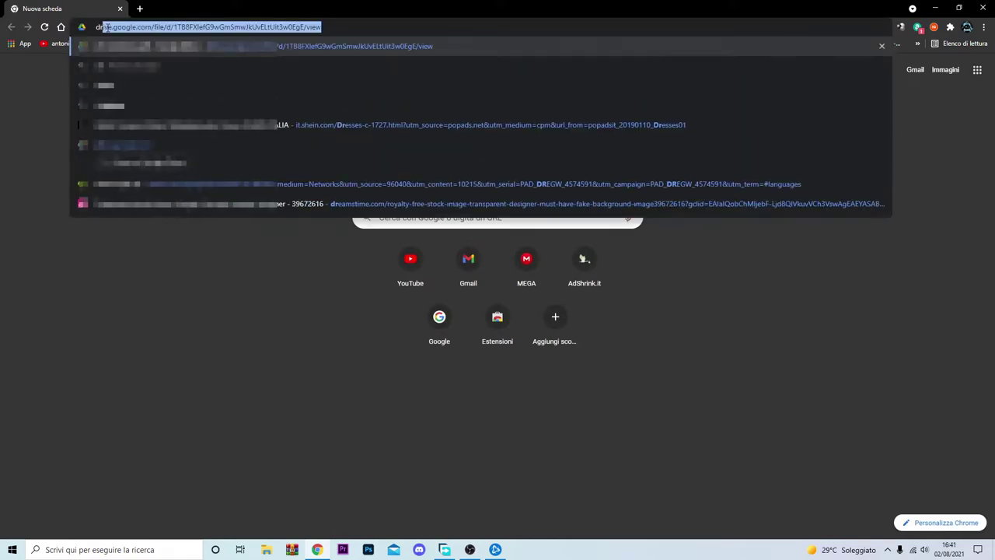
text(er ea)
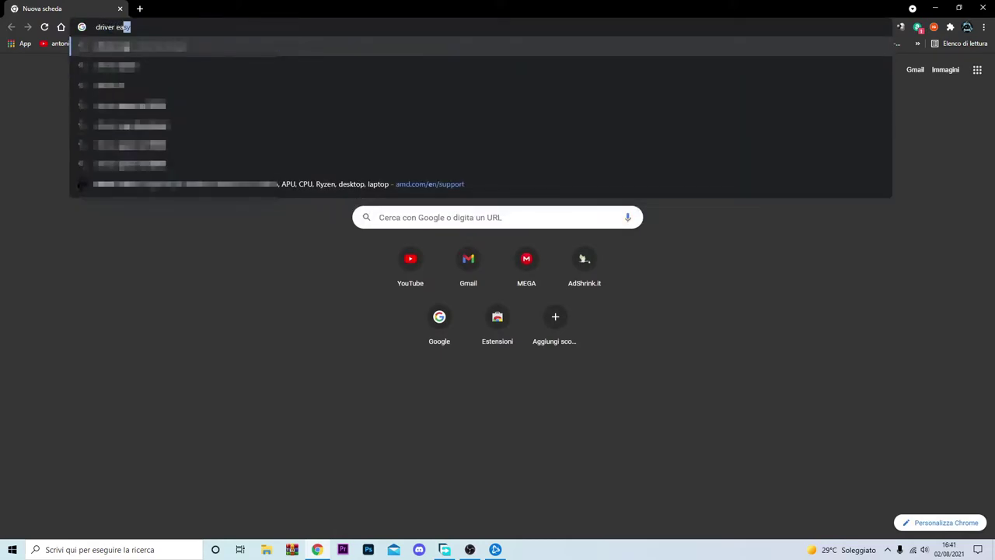
text(sy download)
key(Return)
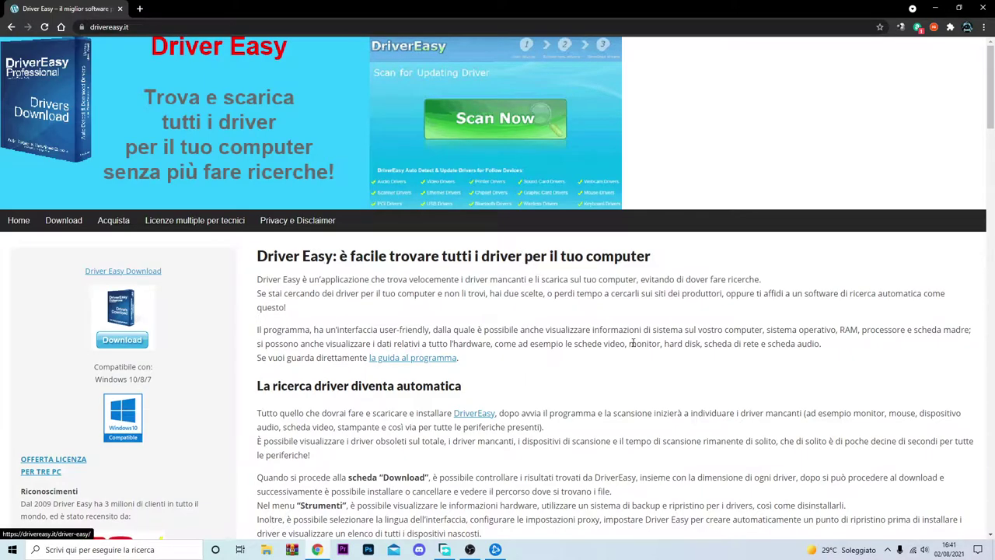
Read through the Driver Easy home page, including the free and PRO version differences and the program's screenshots
scroll(633, 346, down, 3)
scroll(634, 352, down, 5)
scroll(632, 352, up, 3)
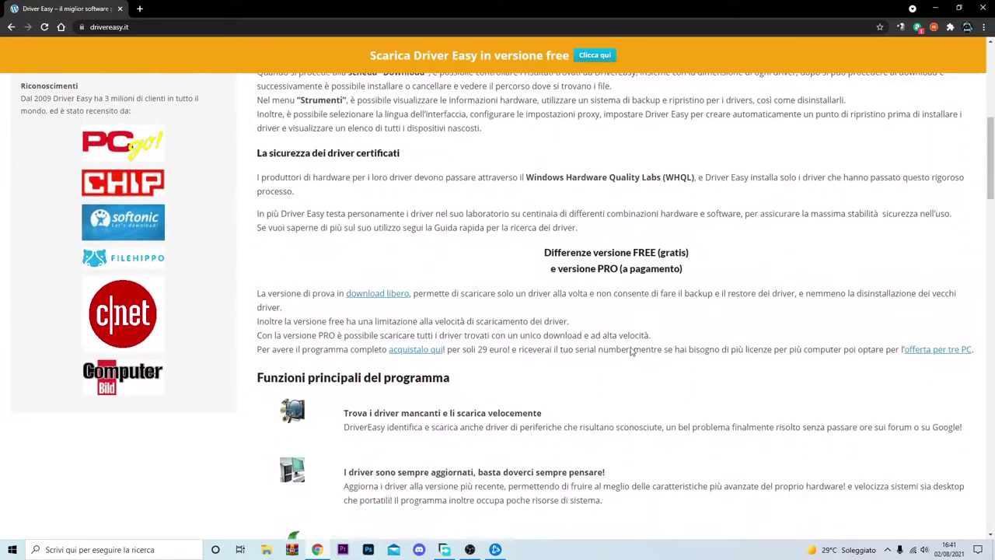
scroll(632, 351, down, 11)
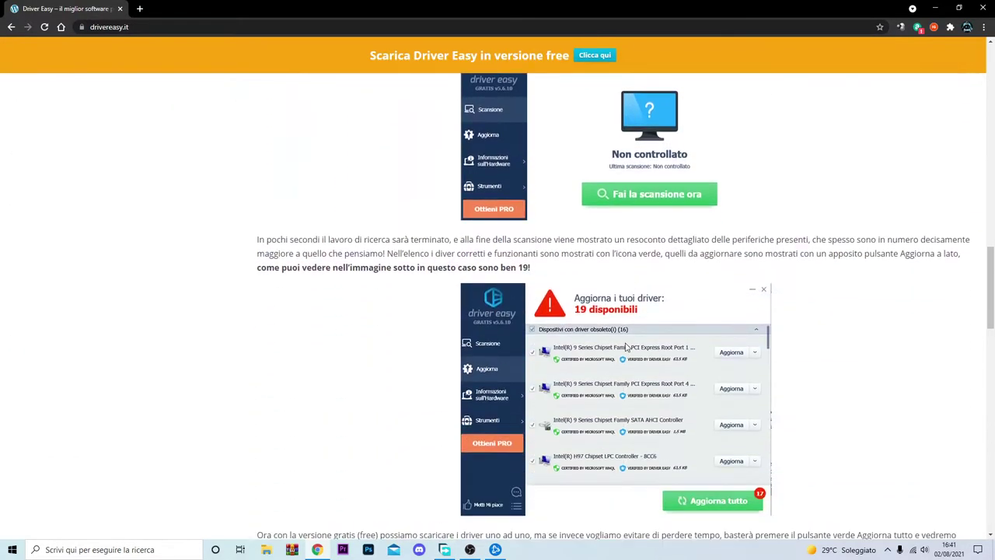
scroll(627, 348, up, 15)
scroll(626, 365, down, 6)
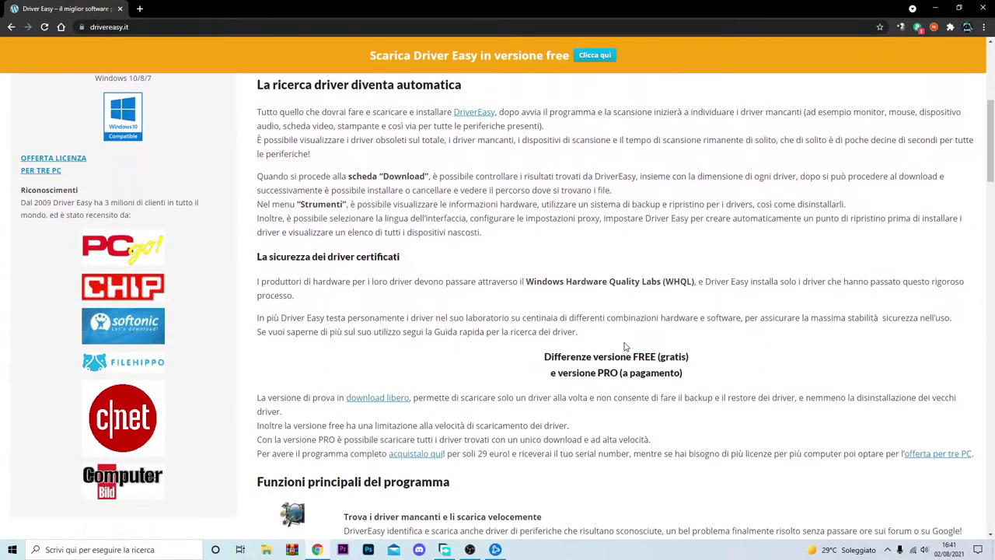
scroll(625, 370, down, 20)
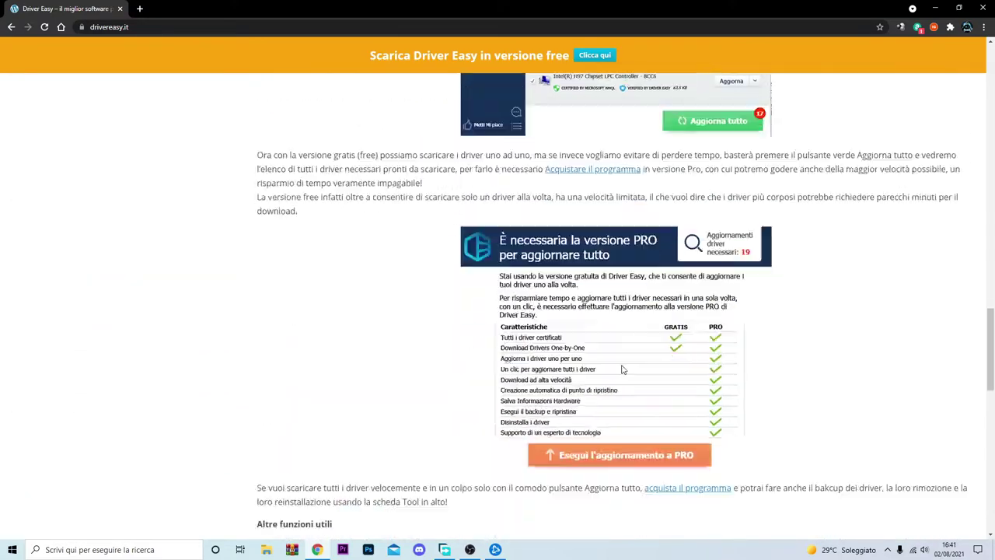
scroll(622, 369, down, 5)
scroll(622, 369, up, 6)
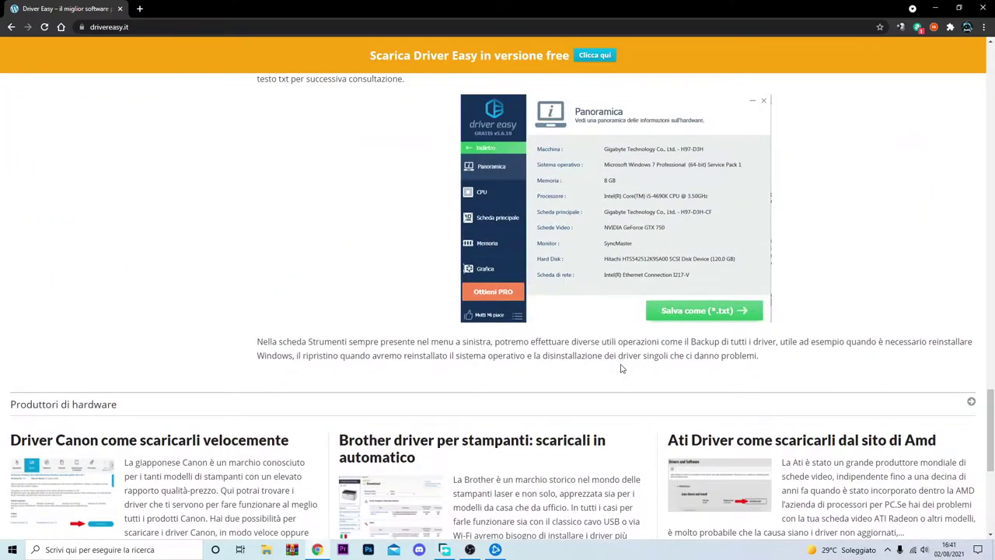
scroll(622, 369, up, 15)
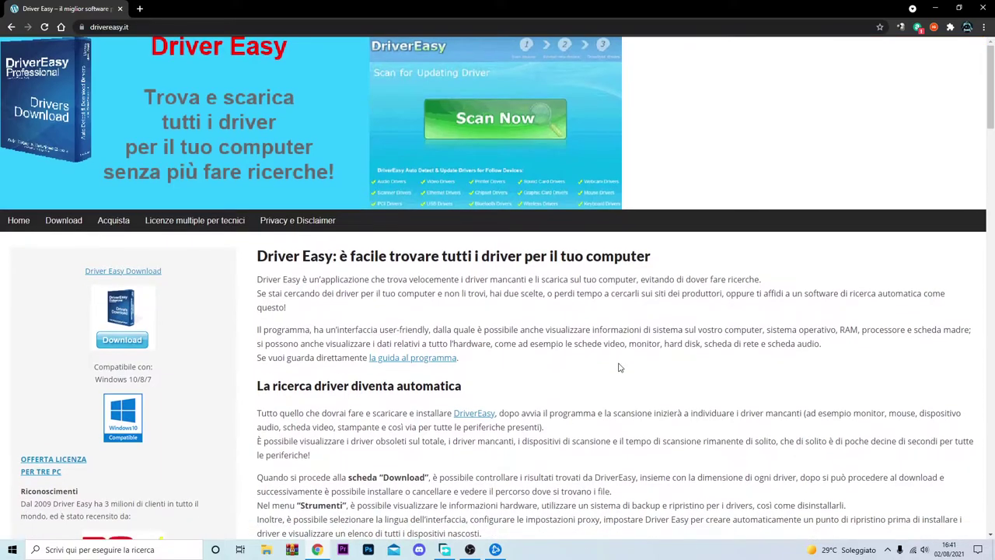
Download the free version's DriverEasy_Setup.exe to the desktop and minimize the download manager
scroll(606, 328, down, 3)
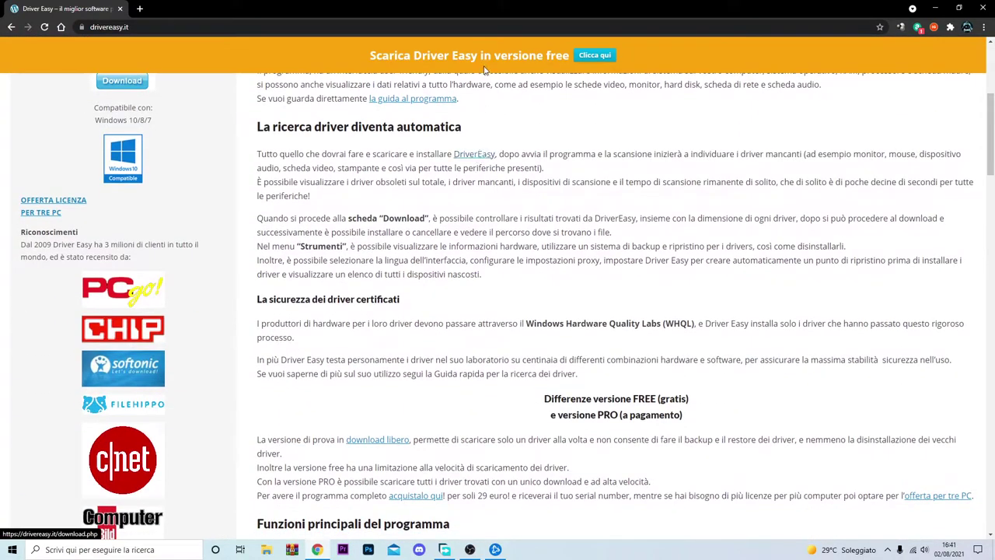
click(592, 56)
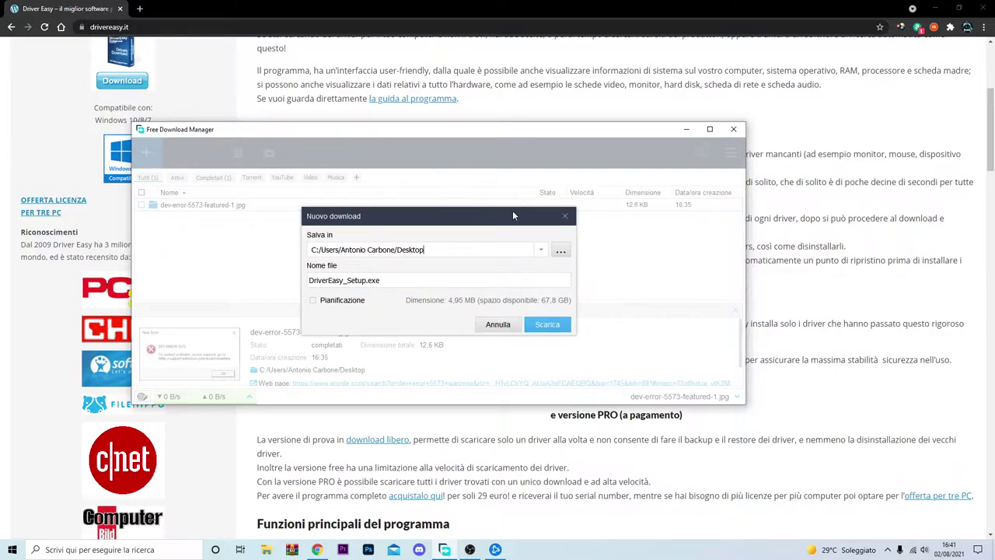
click(554, 325)
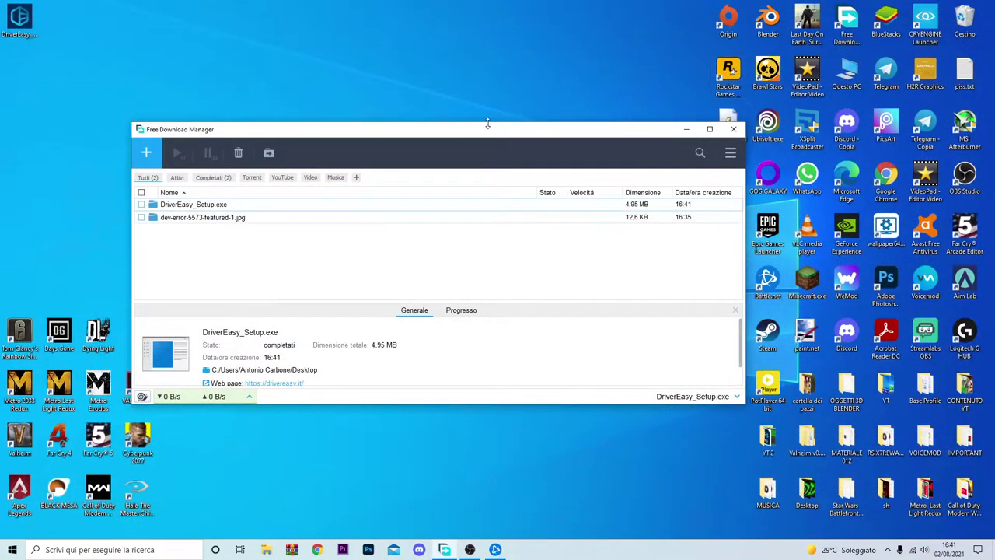
drag(507, 133, 467, 130)
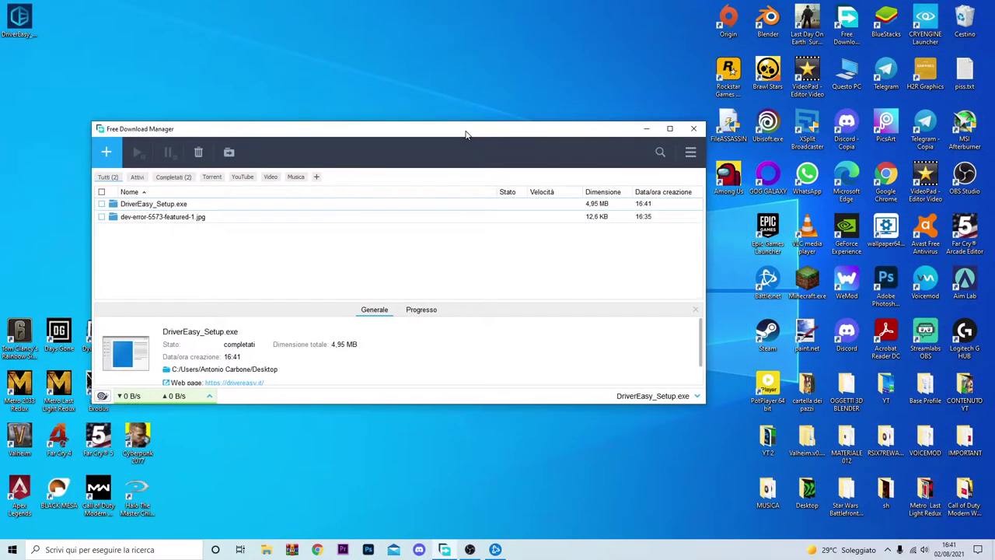
click(643, 128)
Run the Driver Easy installer from the desktop, install the program, and close the browser pages that open
drag(19, 15, 173, 71)
right_click(178, 76)
click(225, 96)
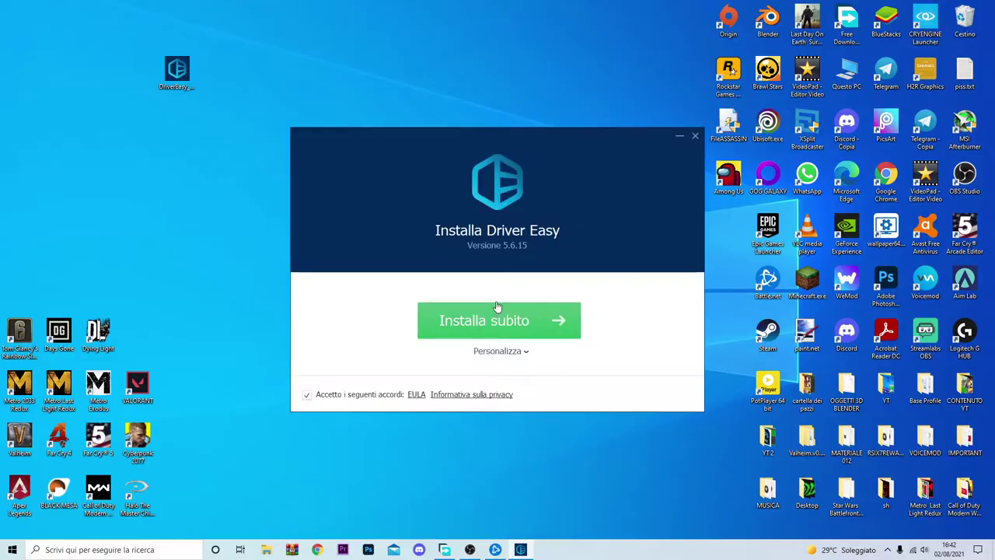
click(554, 327)
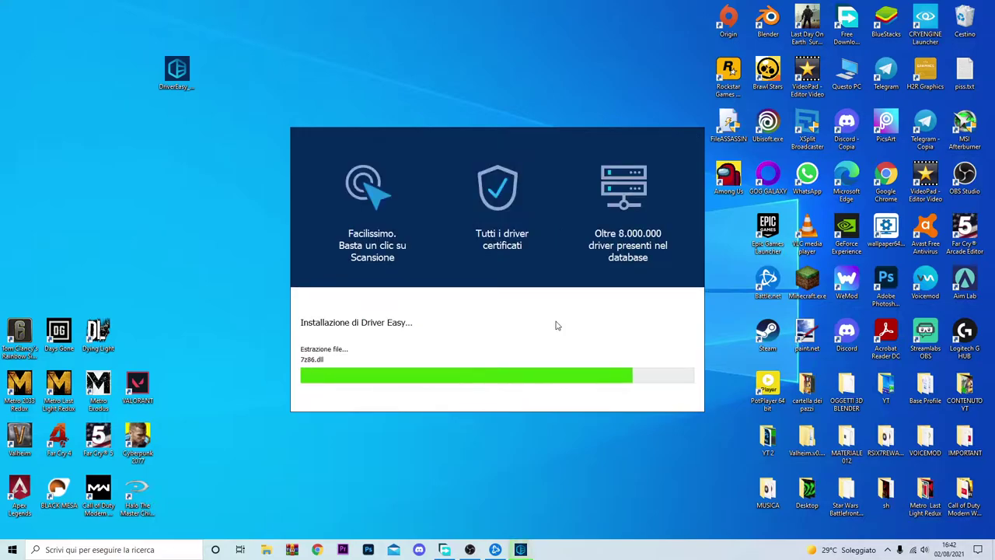
click(547, 327)
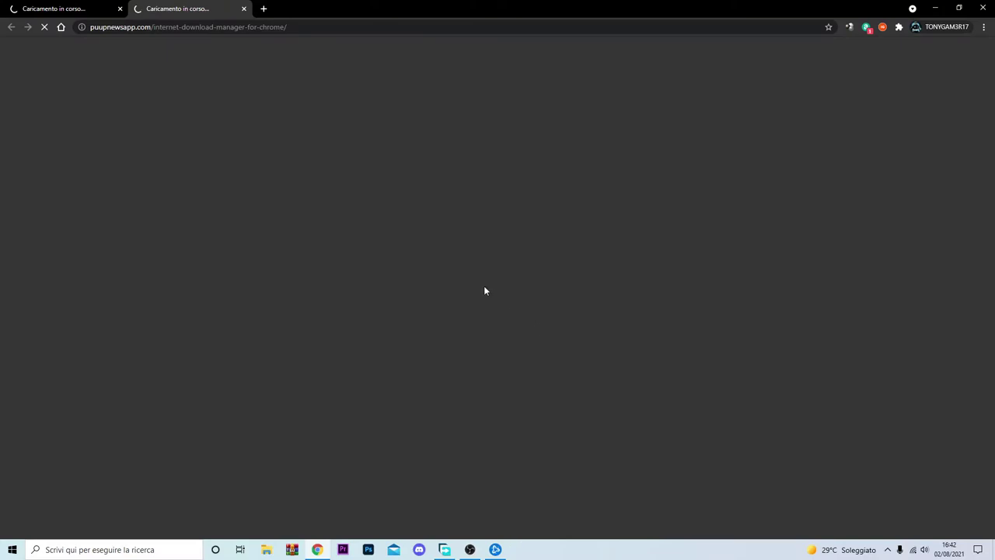
click(245, 8)
key(ctrl+w)
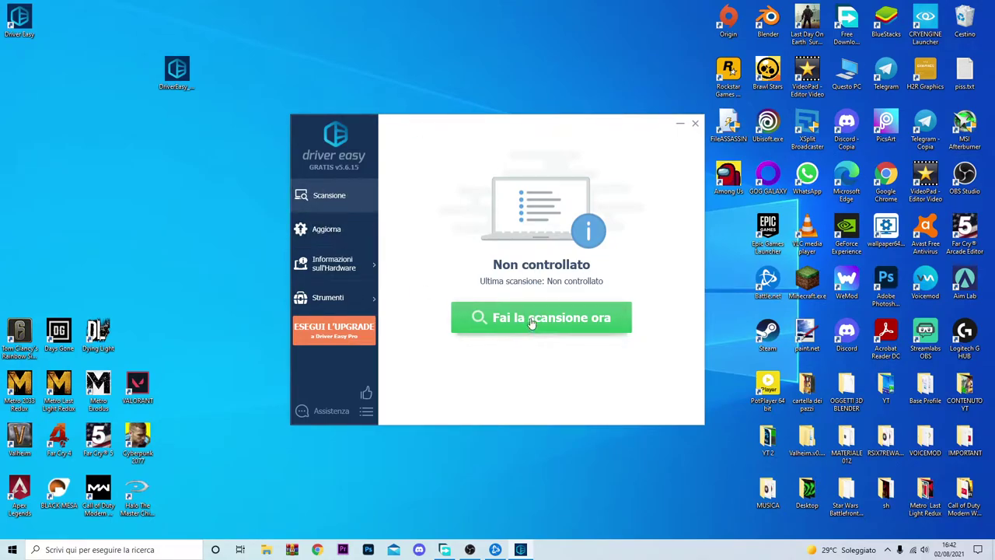
Scan the computer for outdated drivers and shift the Driver Easy window slightly on the desktop
click(532, 324)
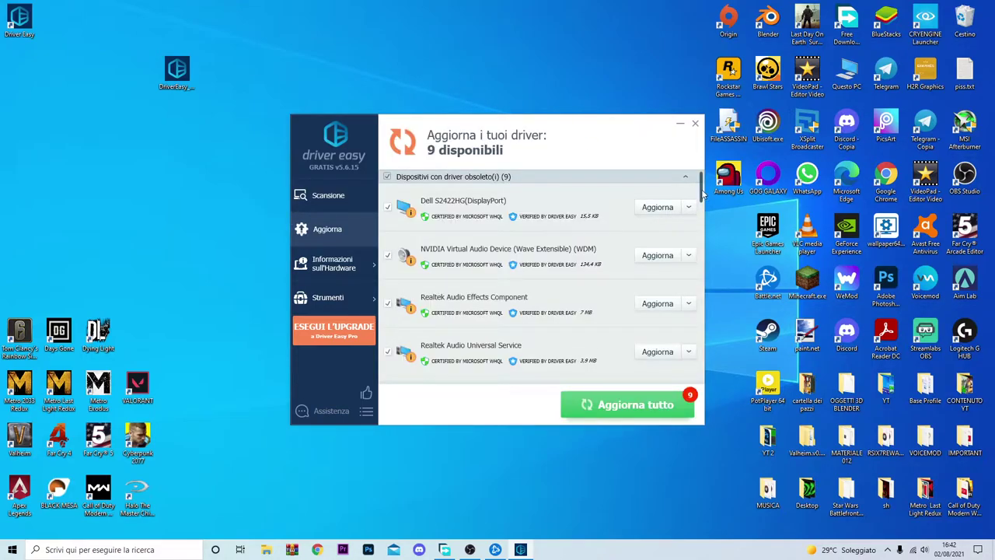
mouse_move(702, 194)
mouse_down()
mouse_move(702, 184)
mouse_move(705, 204)
mouse_move(703, 179)
mouse_up()
drag(580, 131, 529, 116)
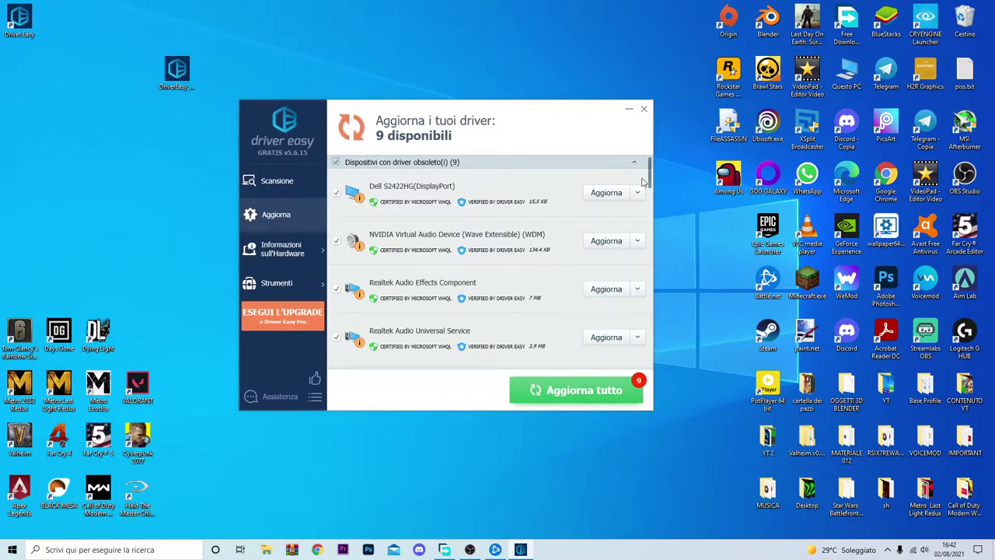
Look through Driver Easy's backup tools, scan overview and options list, and return to the list of outdated drivers
click(287, 284)
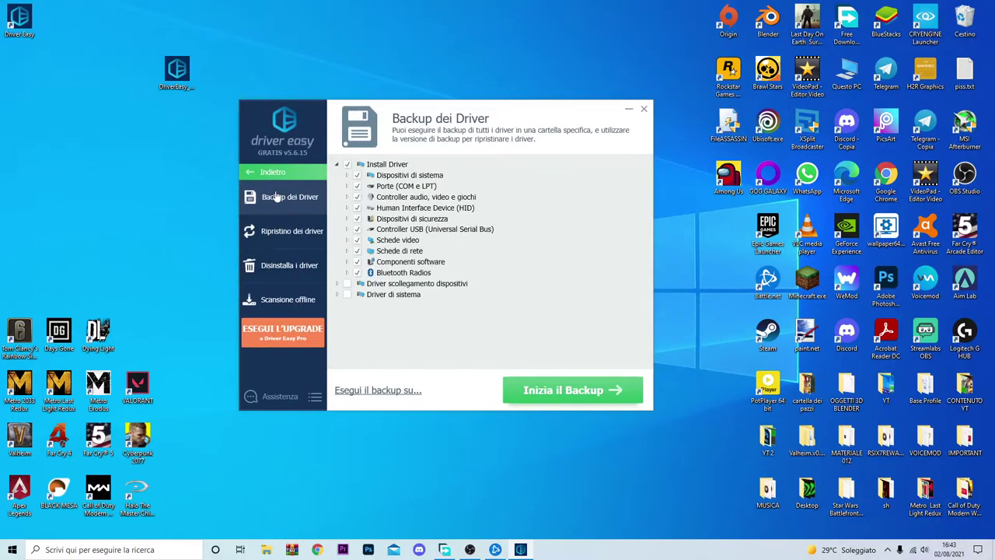
click(268, 172)
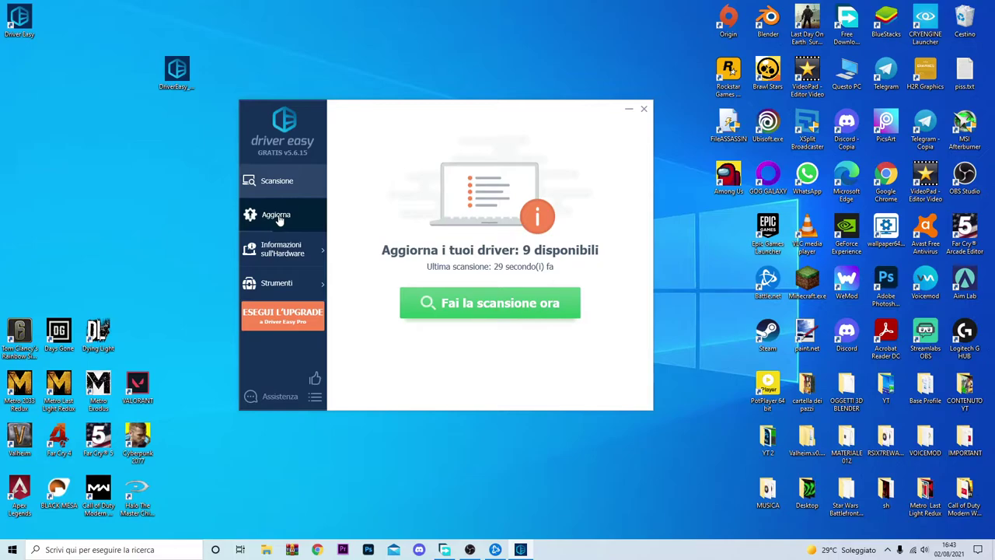
click(279, 218)
click(285, 183)
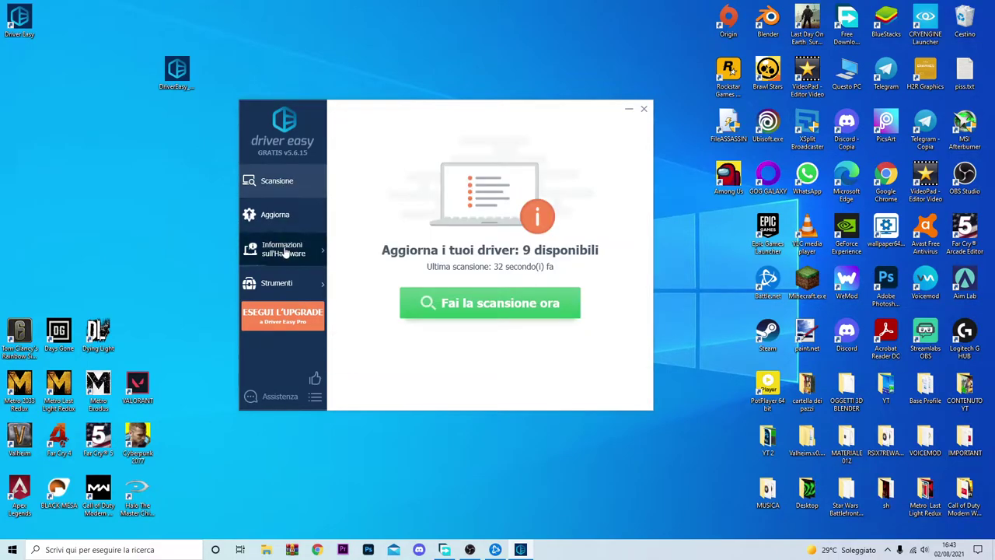
click(313, 400)
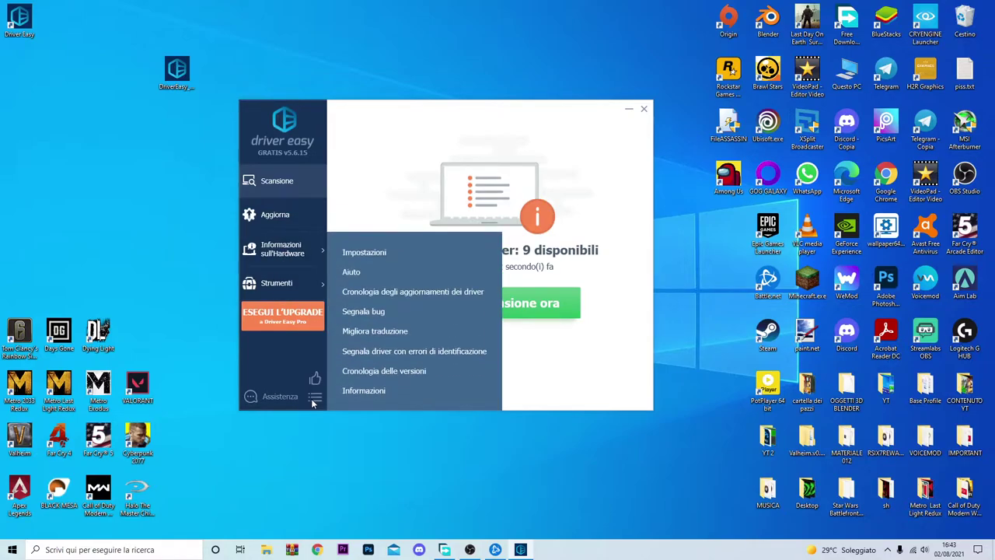
click(311, 400)
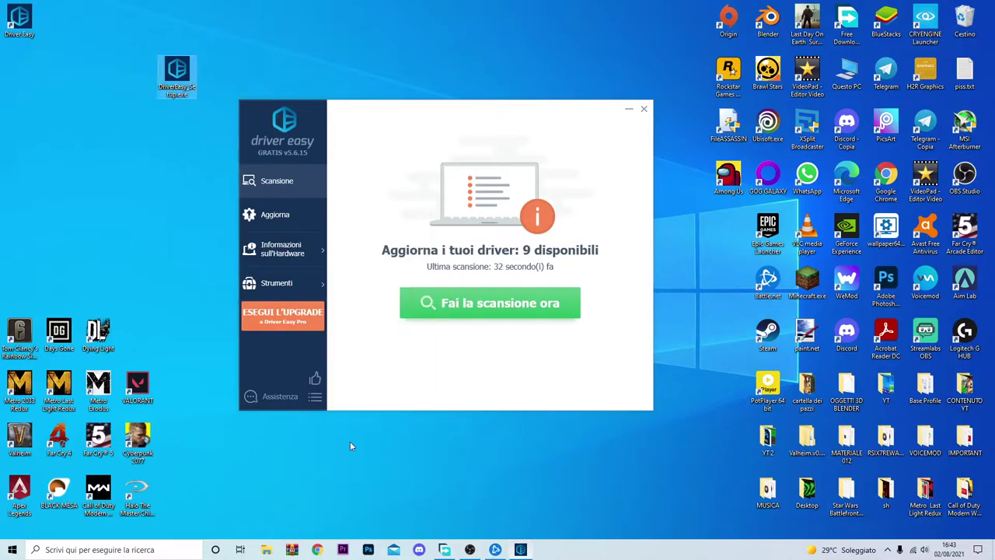
click(289, 227)
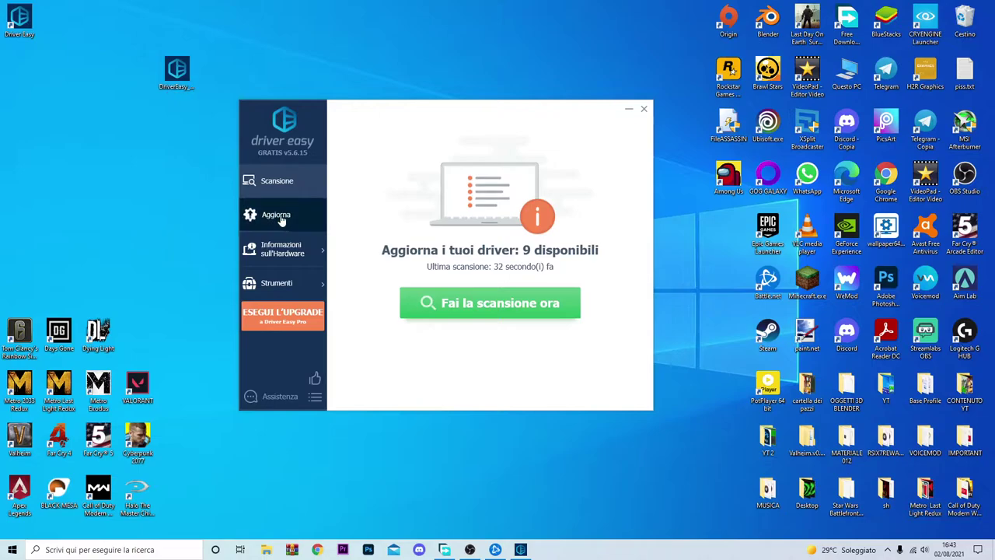
scroll(482, 303, down, 3)
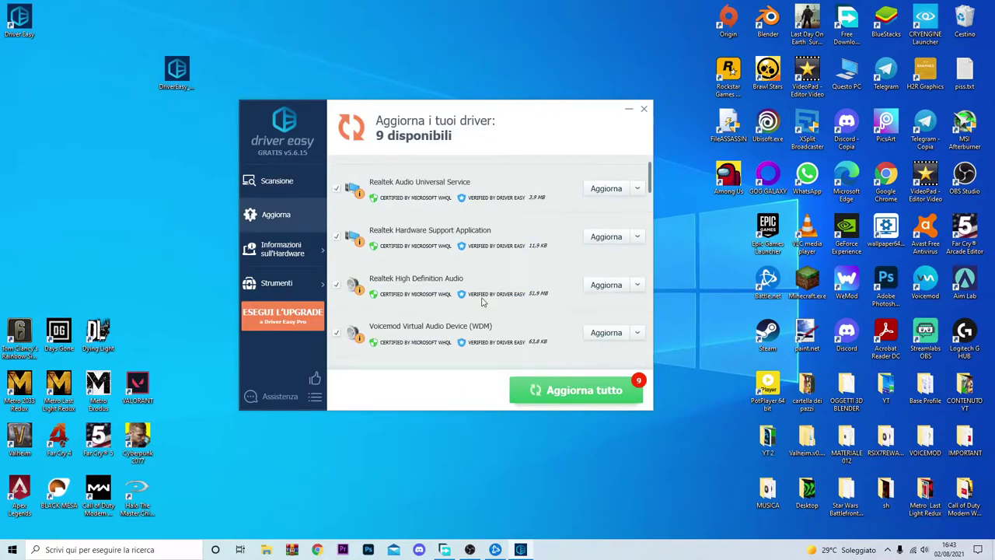
Move the Driver Easy window slightly up on the desktop and examine the lists of outdated and up-to-date drivers
drag(550, 119, 539, 88)
scroll(507, 264, down, 1)
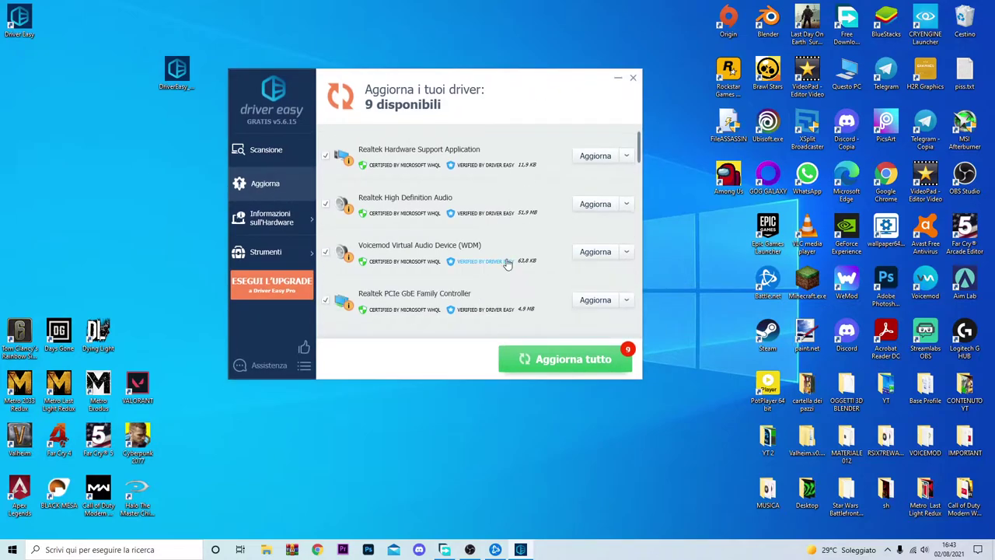
scroll(507, 264, up, 1)
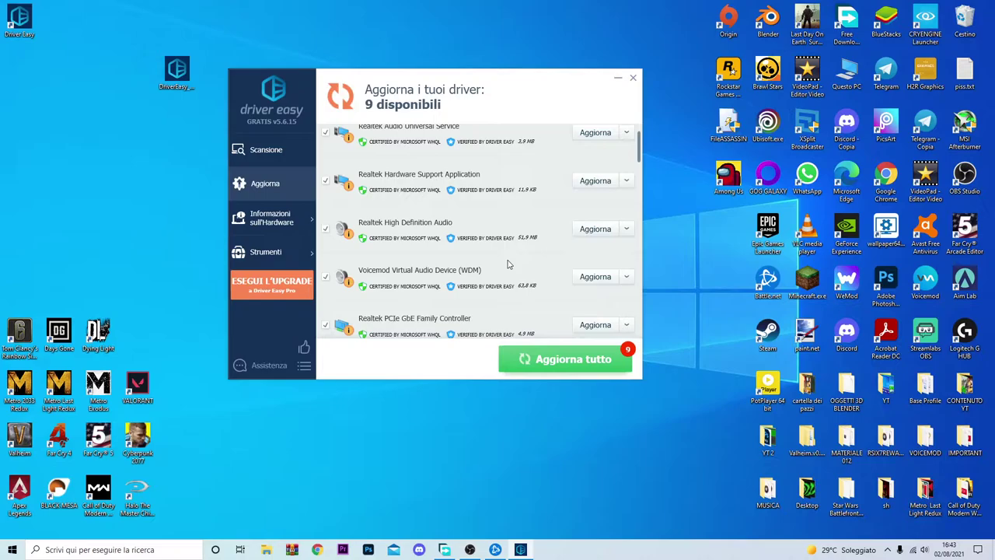
scroll(638, 162, down, 5)
scroll(638, 161, up, 1)
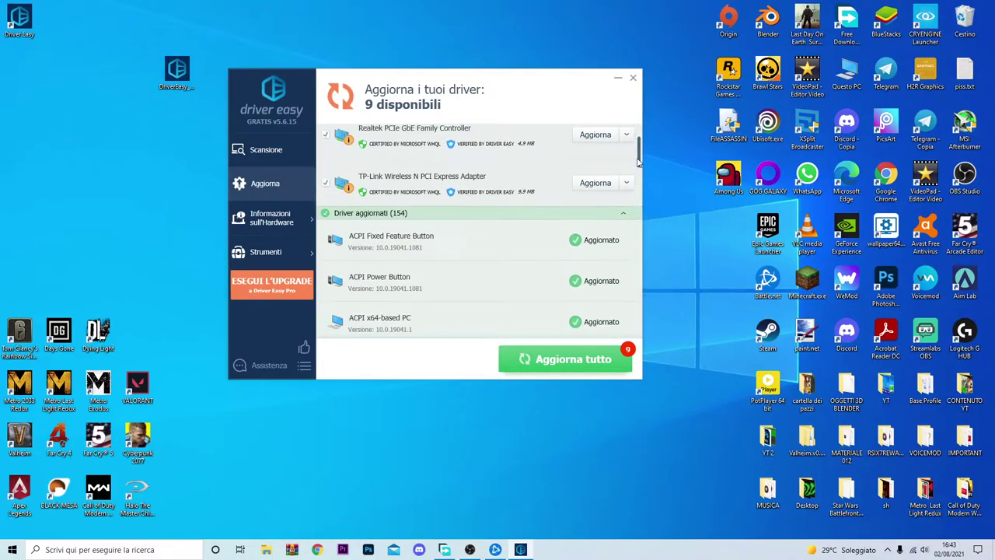
drag(637, 162, 636, 136)
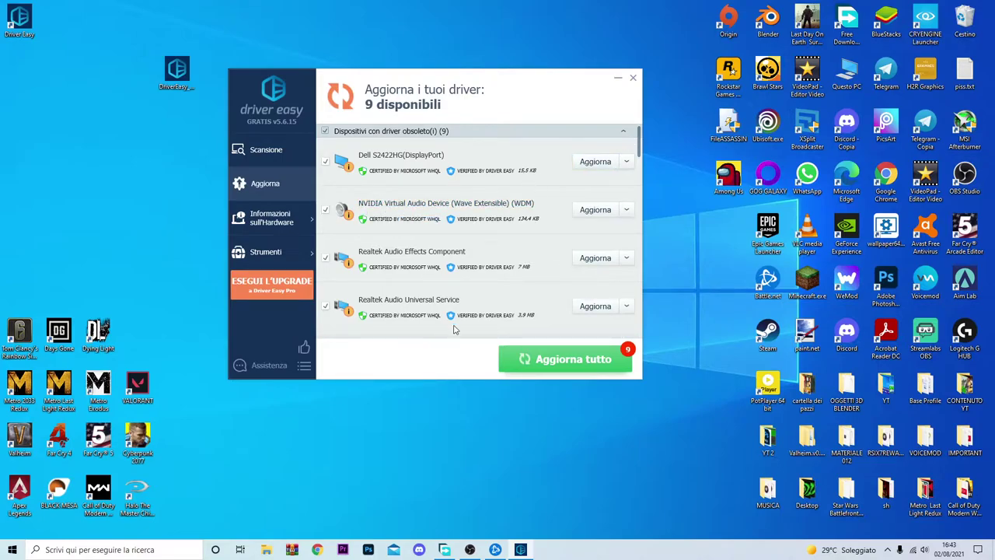
scroll(432, 289, down, 1)
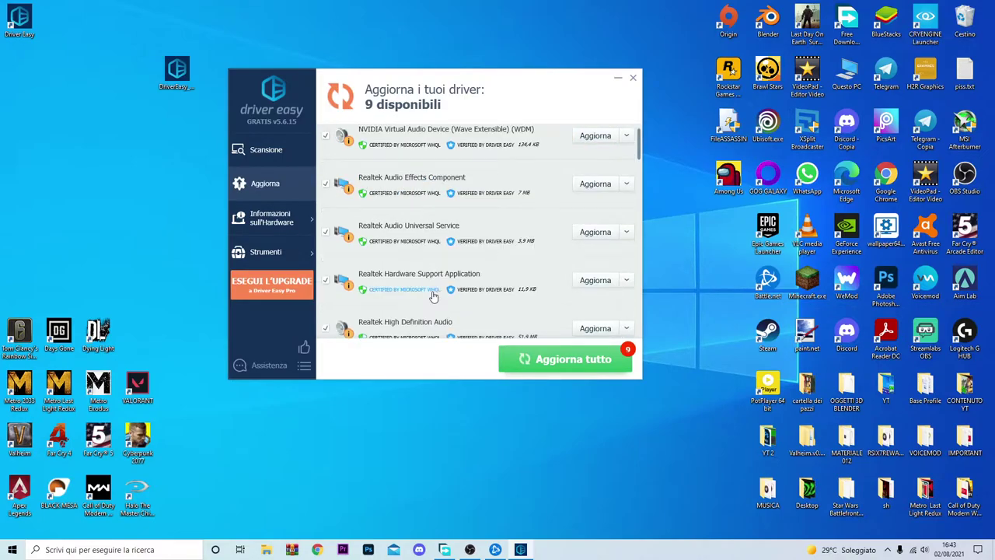
Close Driver Easy, switch to Battle.net and launch Call of Duty: Warzone
click(633, 77)
right_click(420, 185)
click(459, 219)
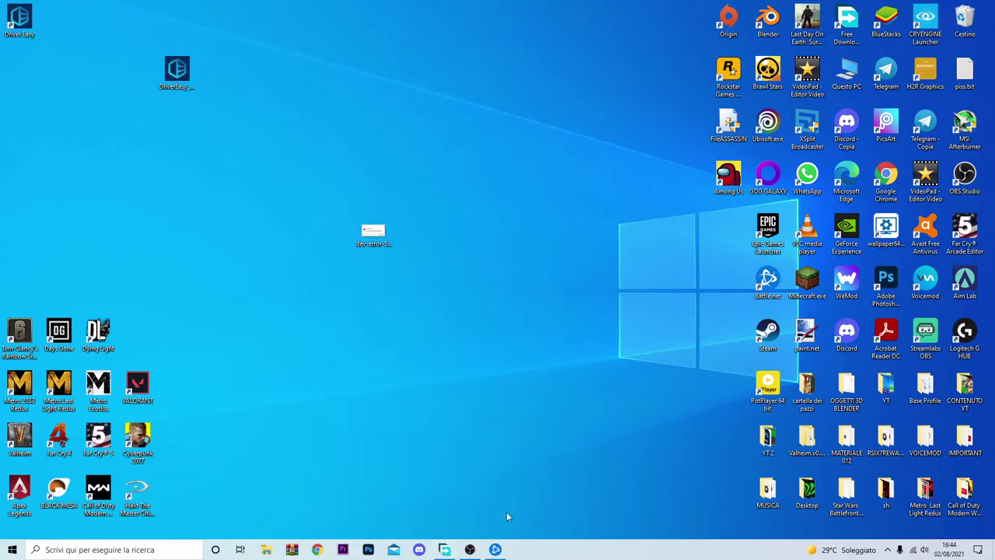
click(496, 549)
click(160, 367)
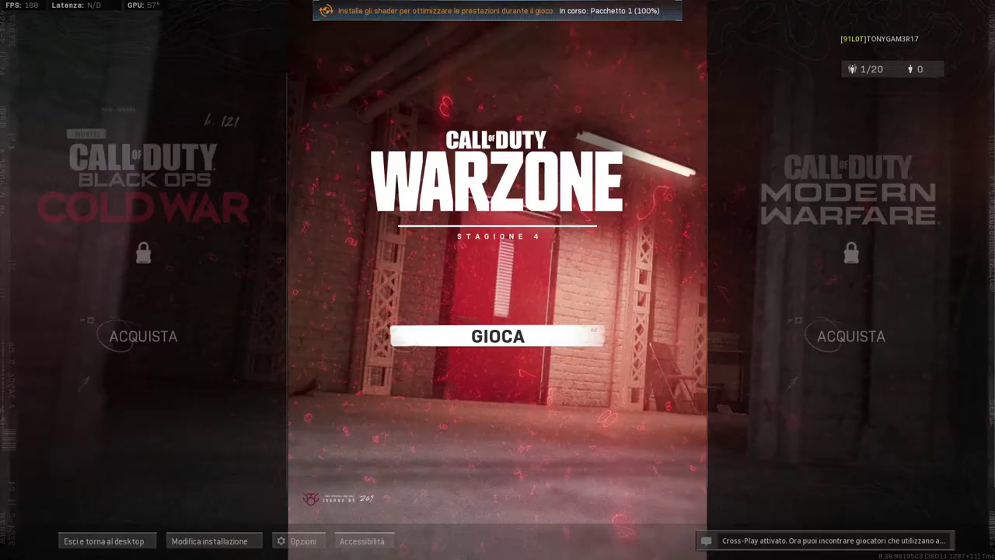
Quit Warzone from its main menu and confirm returning to the desktop
key(Escape)
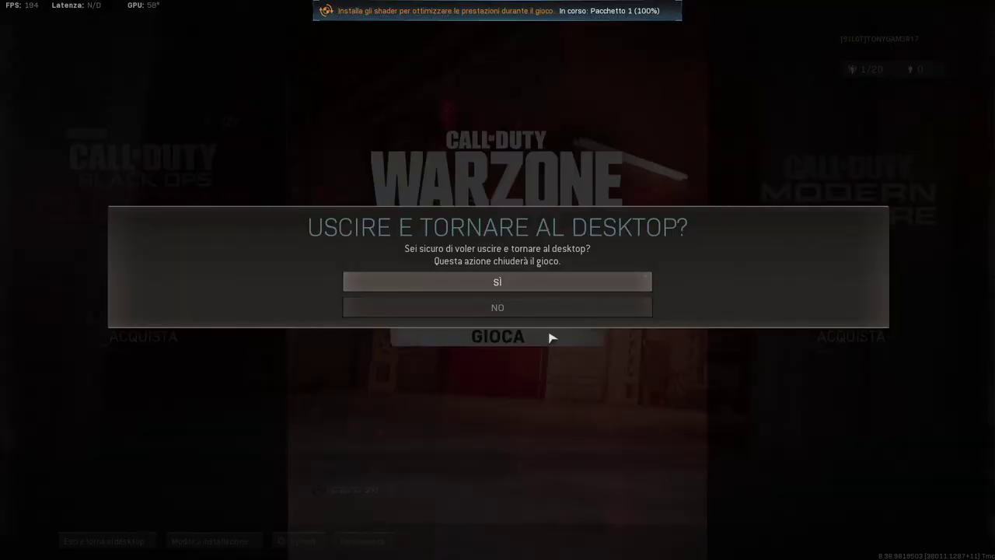
click(495, 285)
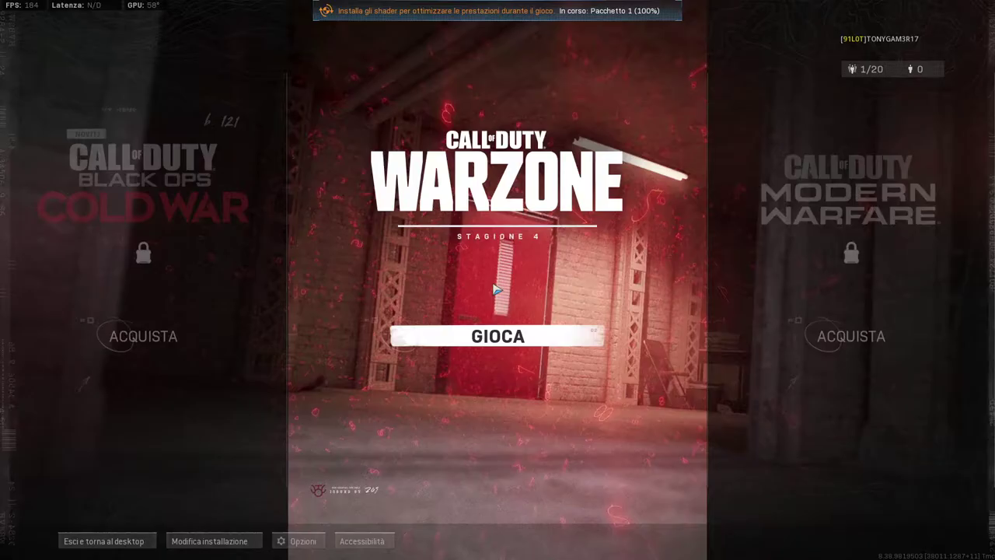
click(500, 327)
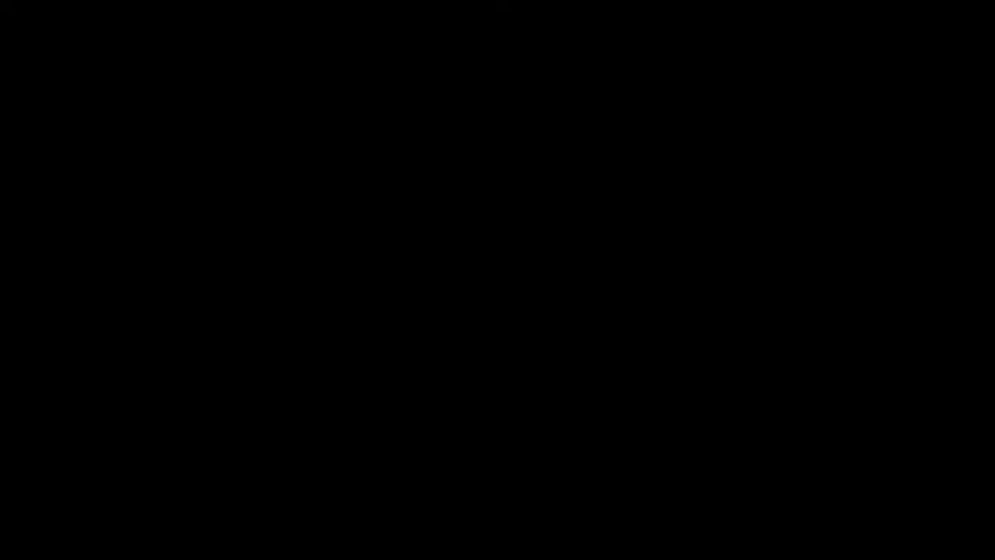